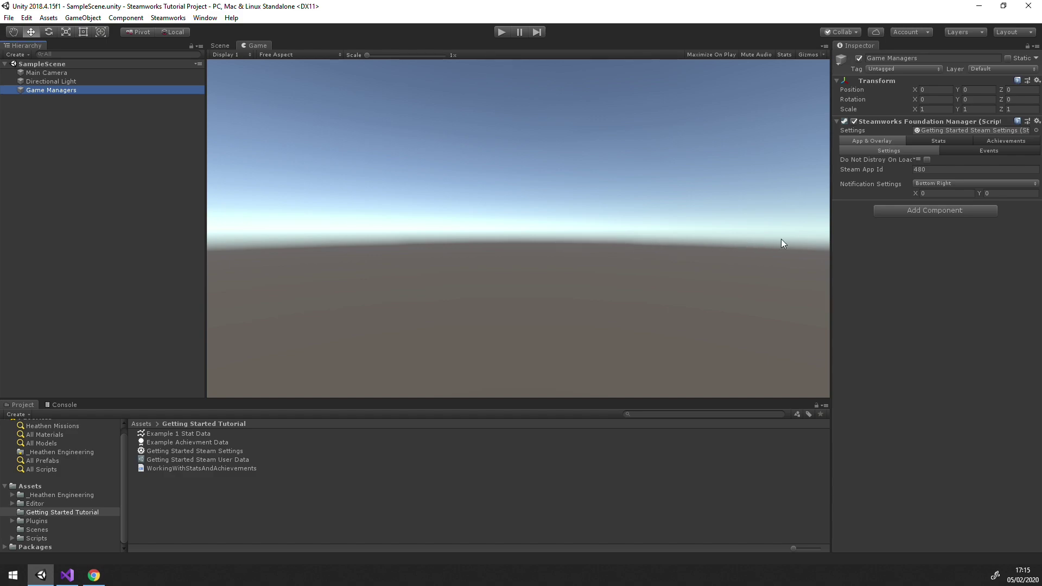
Step: Add a Steamworks Leaderboard Manager component to Game Managers by searching 'Leaderboard Man'
{"action": "left_click", "coordinate": [892, 212]}
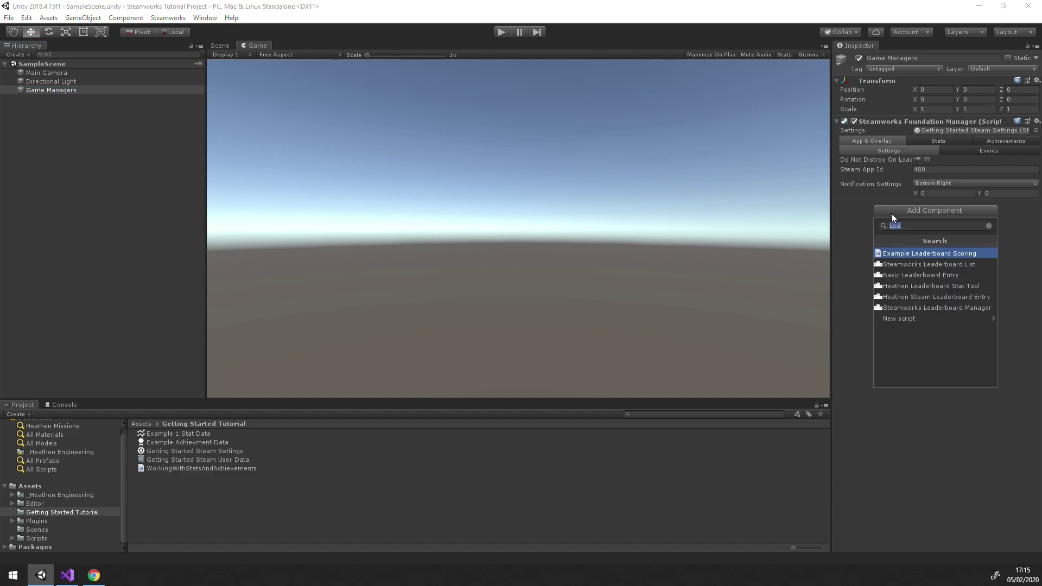
{"action": "type", "text": "Leaderboard Man"}
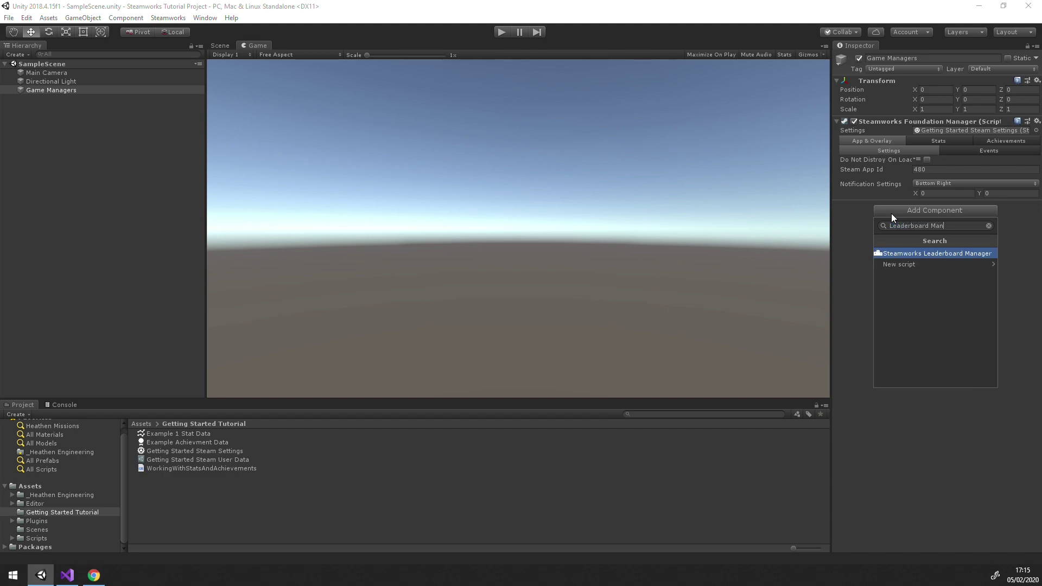
{"action": "key", "text": "Return"}
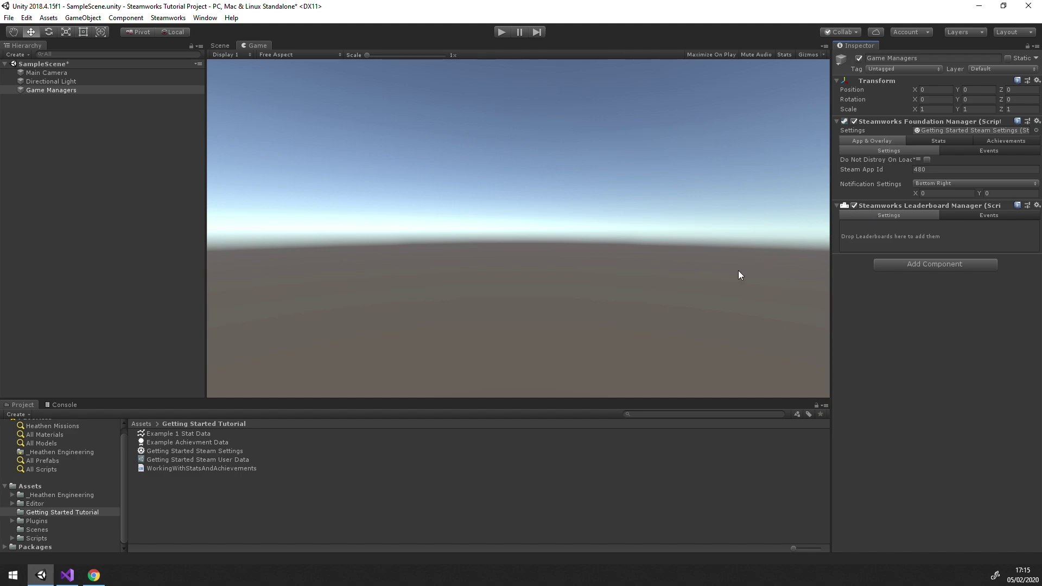
Step: Create a Steamworks Player Services Leaderboard Data asset named 'Feet Traveled Board'
{"action": "right_click", "coordinate": [177, 509]}
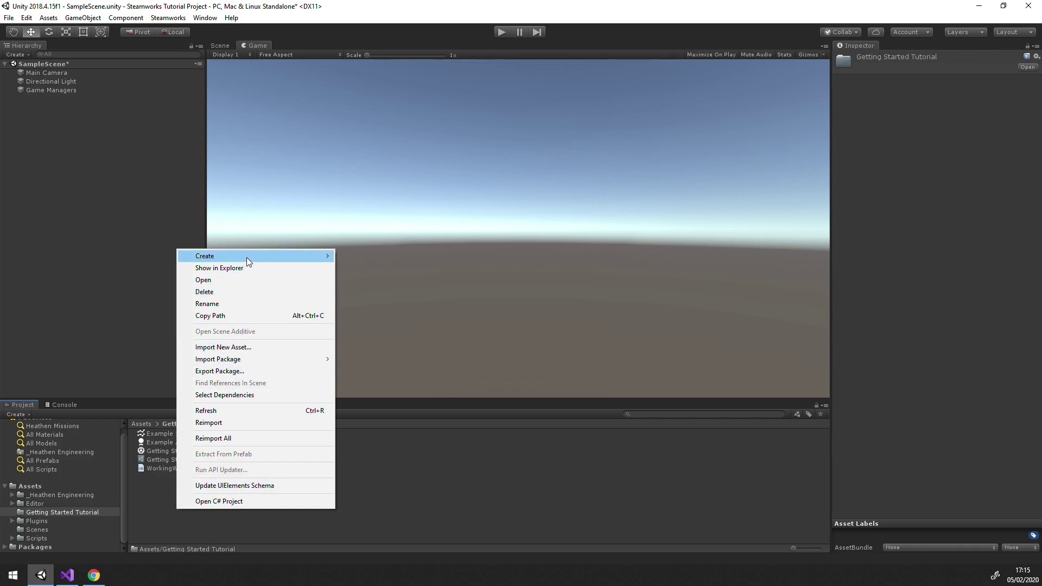
{"action": "mouse_move", "coordinate": [246, 259]}
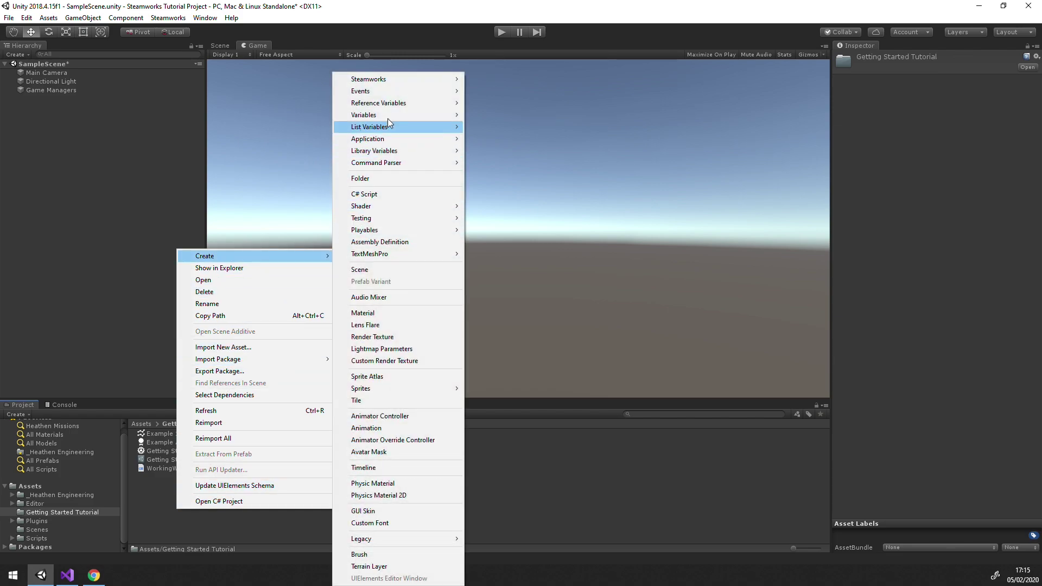
{"action": "mouse_move", "coordinate": [405, 76]}
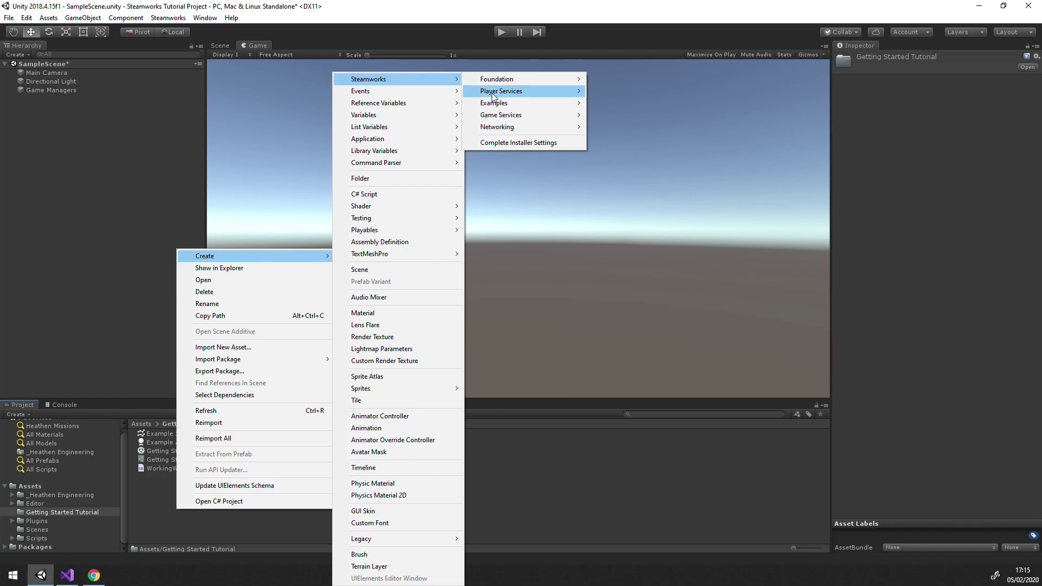
{"action": "mouse_move", "coordinate": [548, 95]}
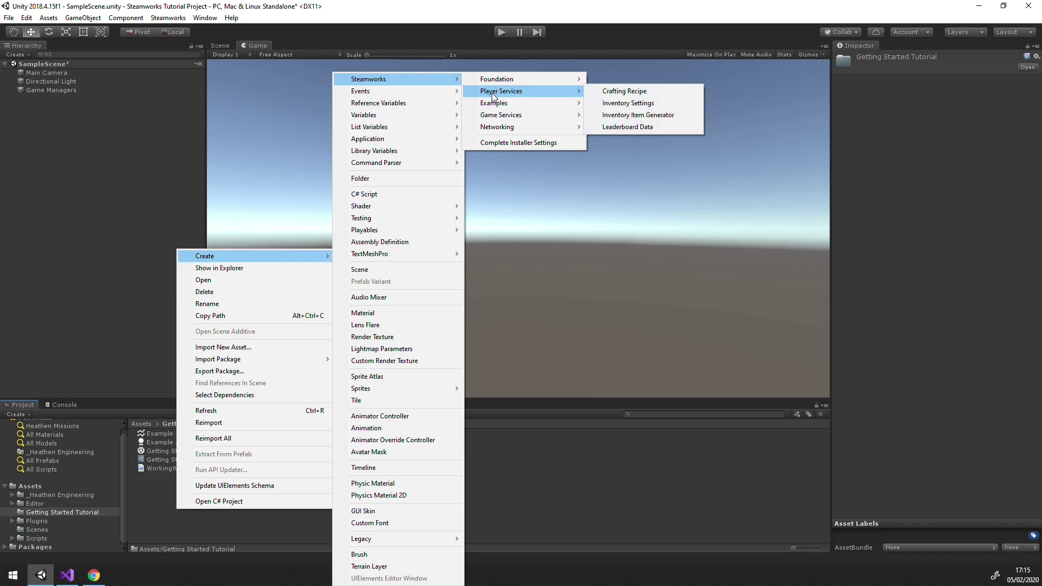
{"action": "left_click", "coordinate": [615, 129]}
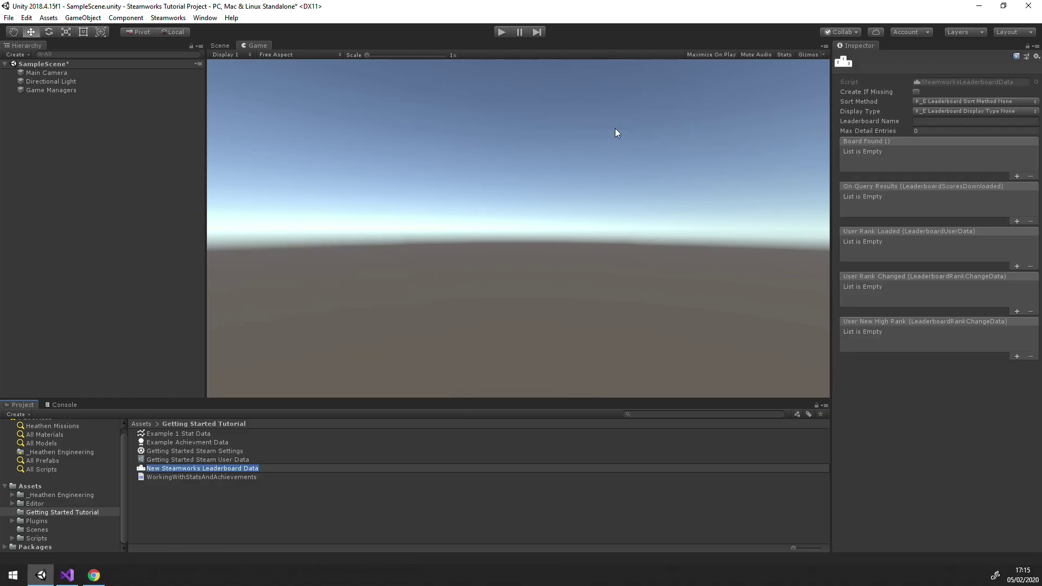
{"action": "type", "text": "Feet Trav"}
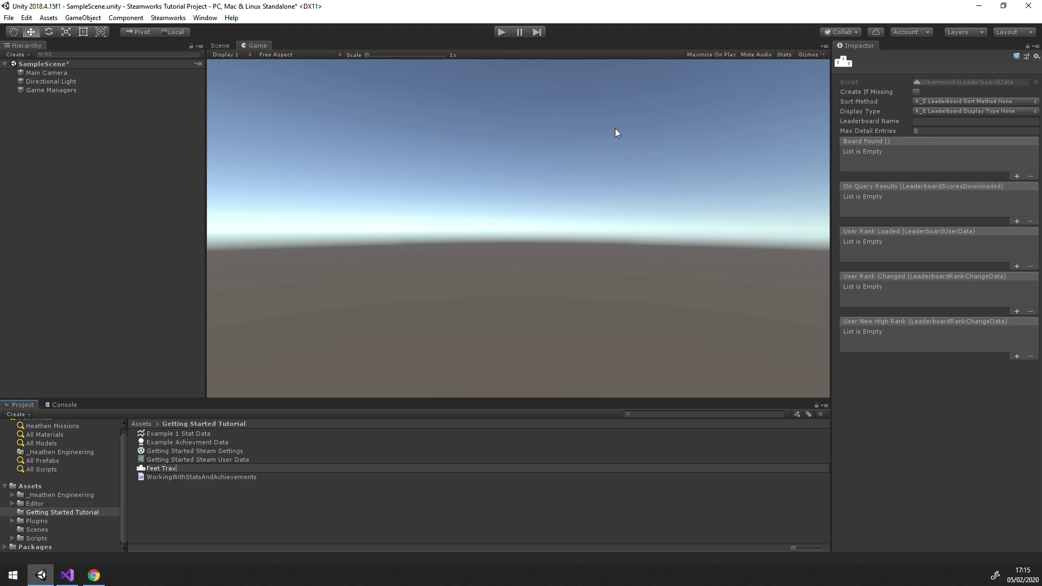
{"action": "type", "text": "eled Board"}
{"action": "key", "text": "Return"}
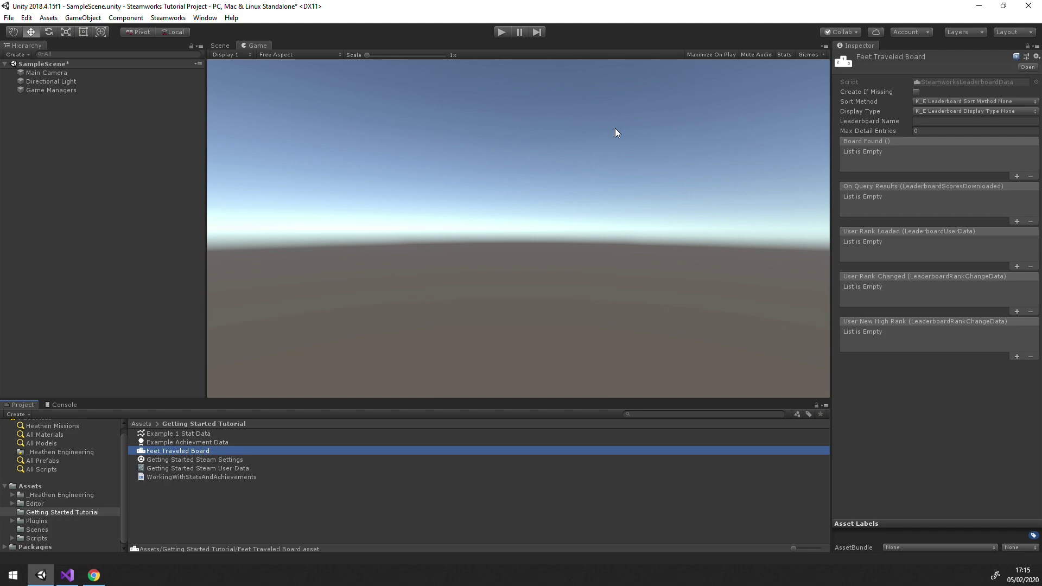
{"action": "left_click", "coordinate": [916, 92]}
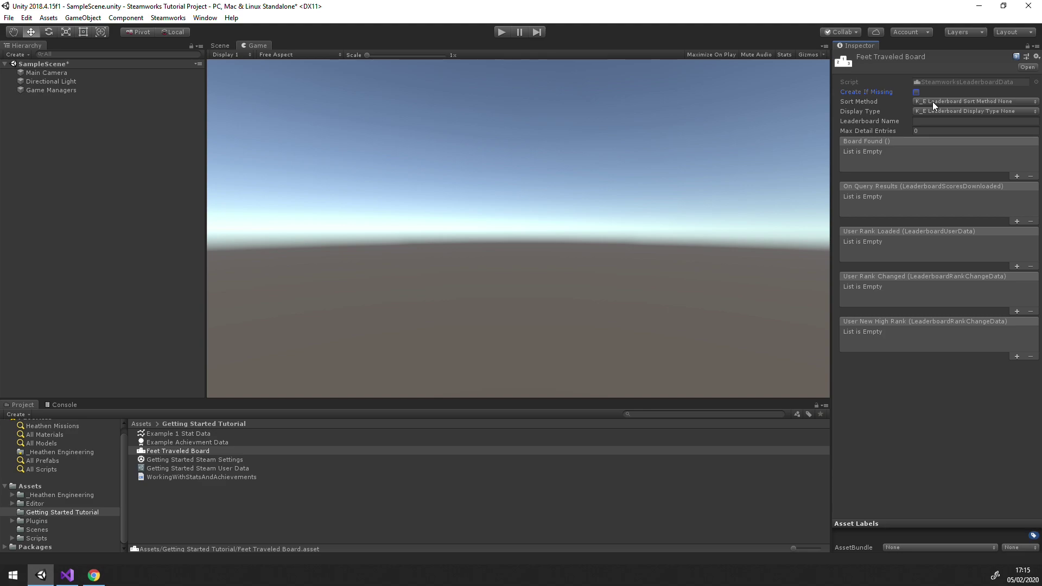
{"action": "left_click", "coordinate": [932, 102]}
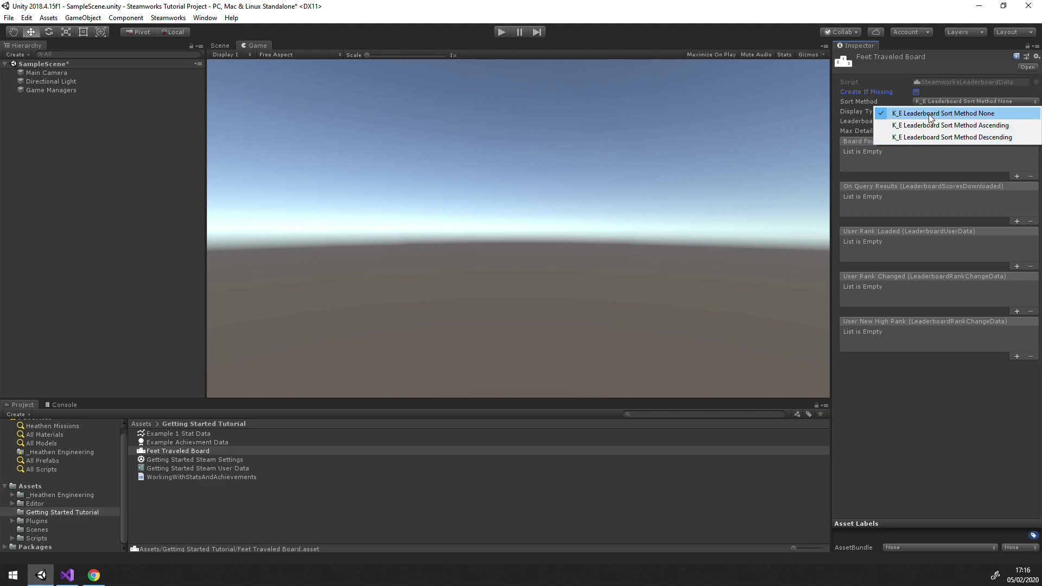
{"action": "left_click", "coordinate": [930, 114]}
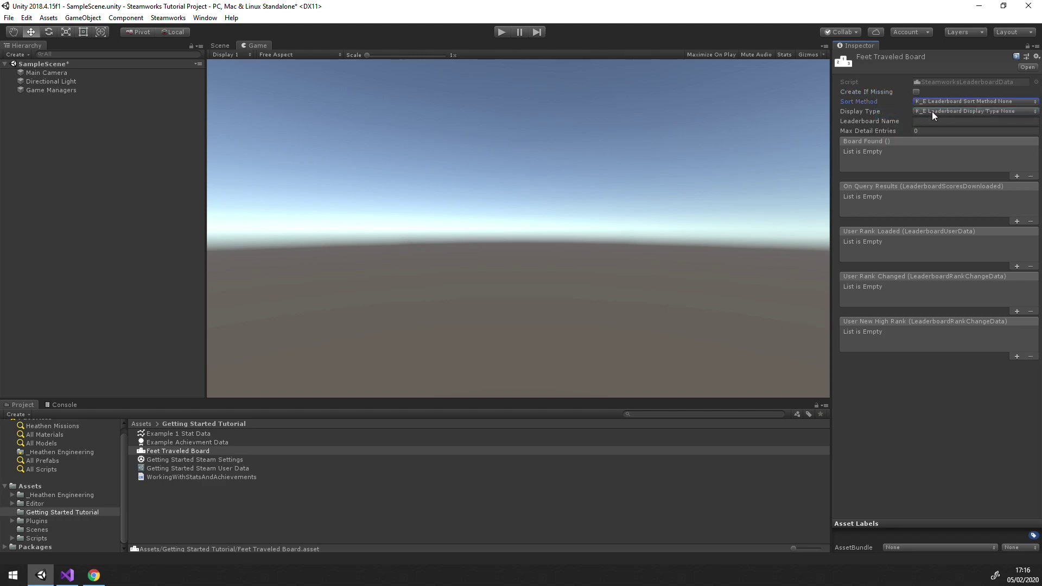
{"action": "left_click", "coordinate": [933, 112]}
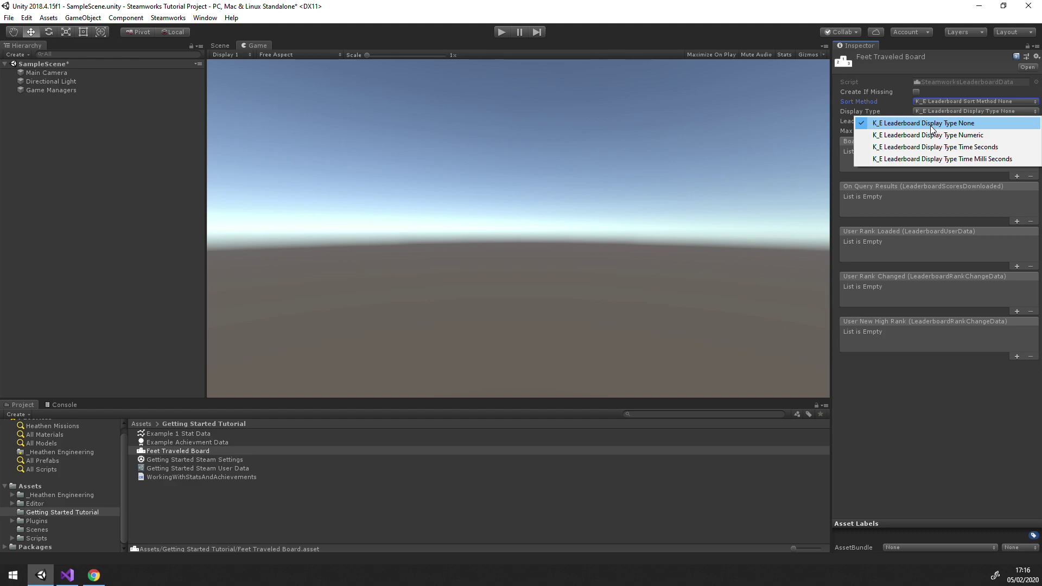
{"action": "left_click", "coordinate": [930, 123]}
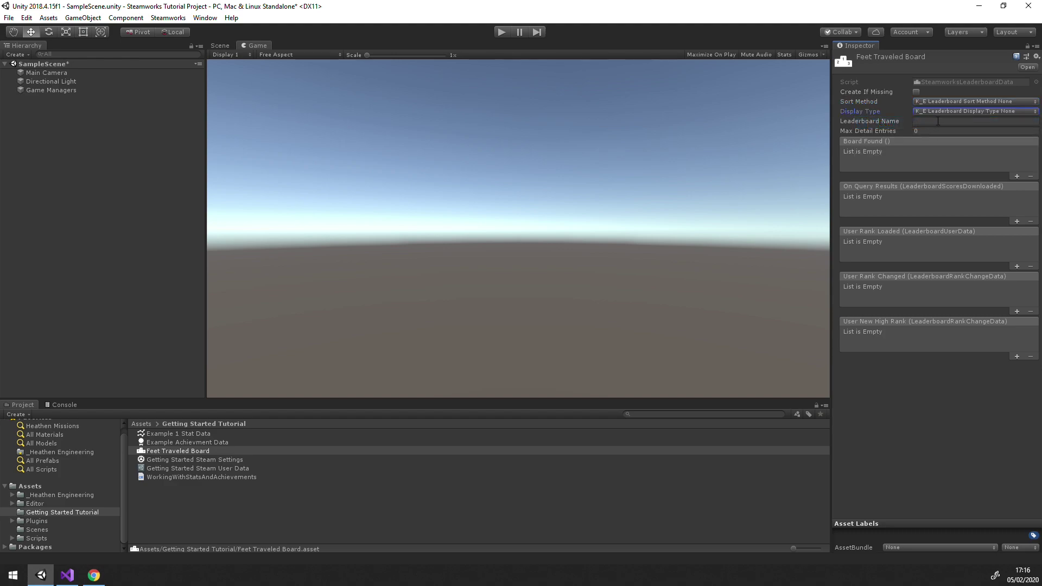
Step: Enter 'Feet Traveled' as the board asset's Leaderboard Name
{"action": "left_click", "coordinate": [937, 121]}
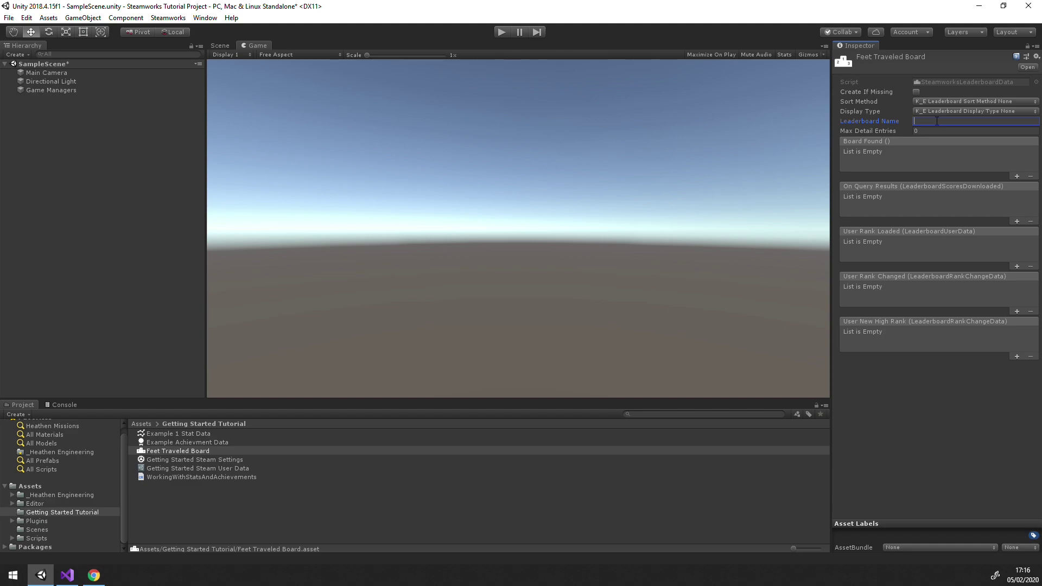
{"action": "type", "text": "eet Traveled"}
{"action": "left_click", "coordinate": [934, 132]}
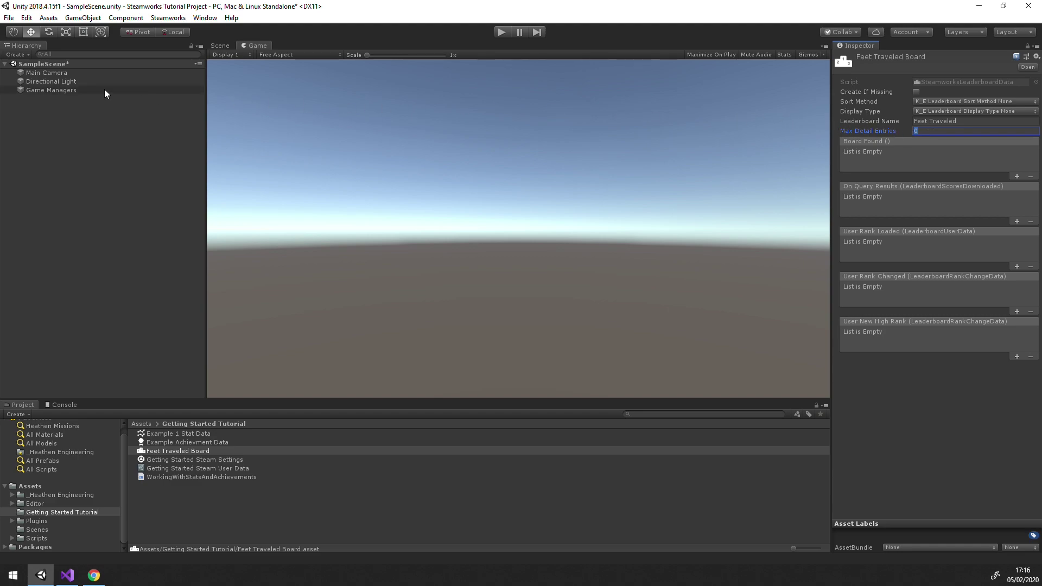
Step: Drag Feet Traveled Board into the Game Managers' Leaderboard Manager list
{"action": "left_click", "coordinate": [74, 90]}
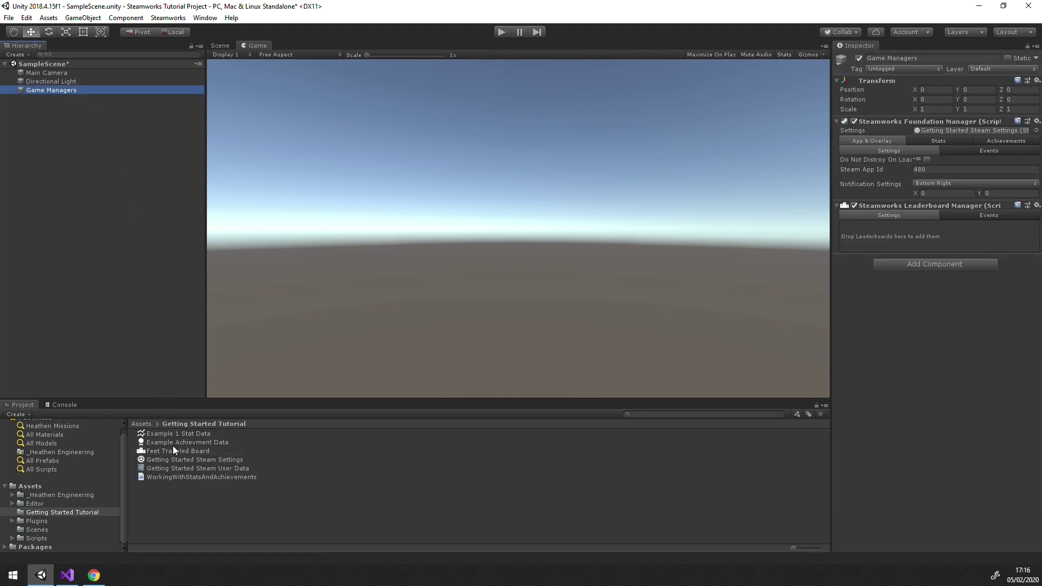
{"action": "left_click_drag", "start_coordinate": [167, 453], "coordinate": [895, 240]}
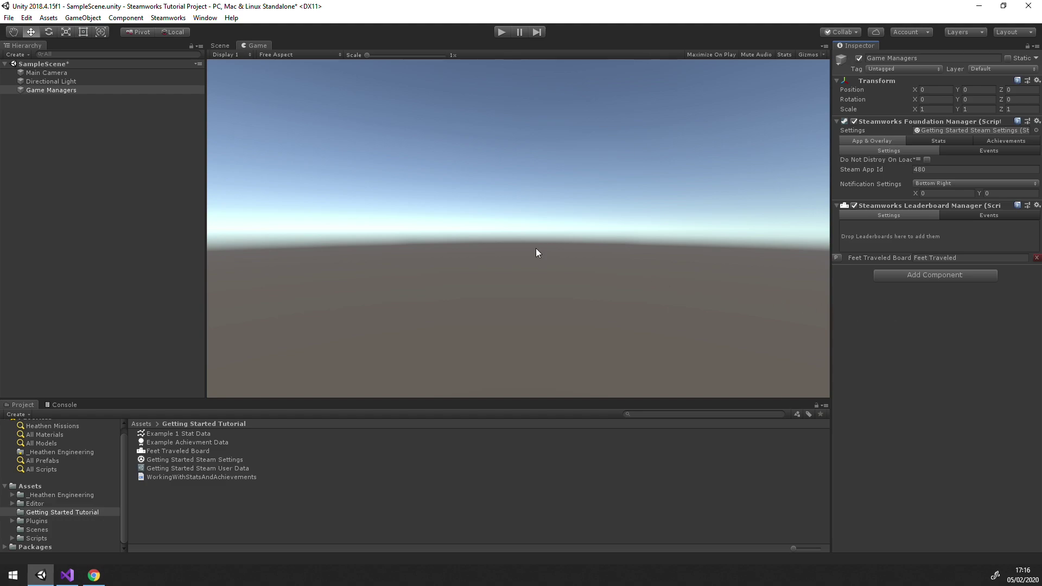
Step: Add a UI Canvas, with its EventSystem, to the scene
{"action": "right_click", "coordinate": [125, 133]}
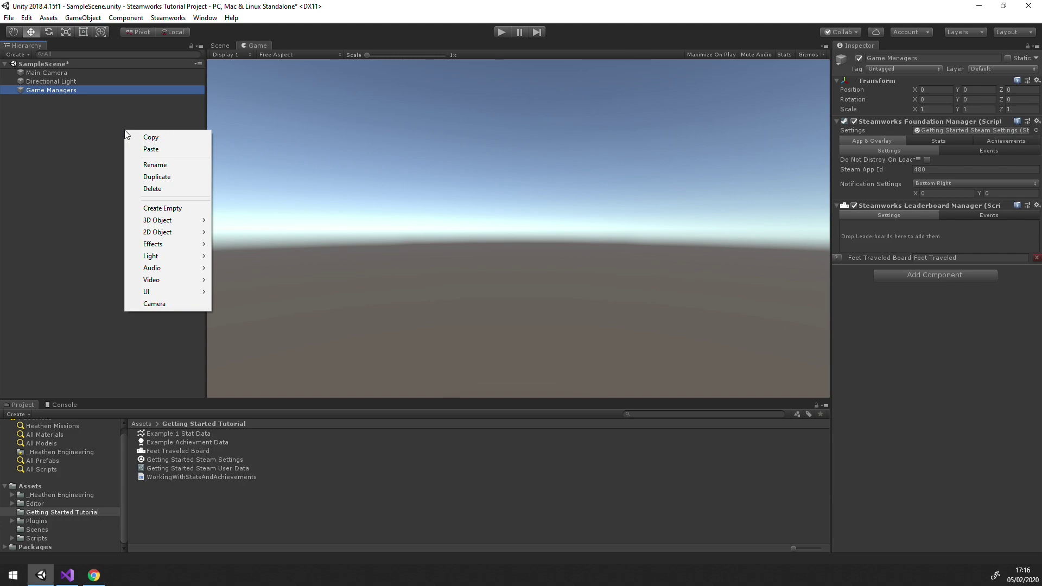
{"action": "mouse_move", "coordinate": [191, 292]}
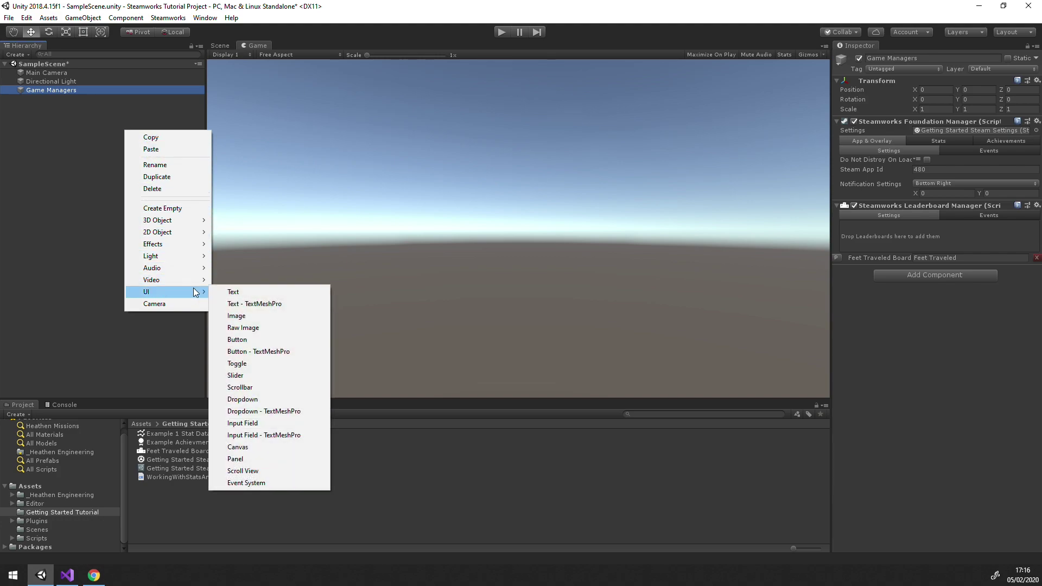
{"action": "left_click", "coordinate": [261, 447]}
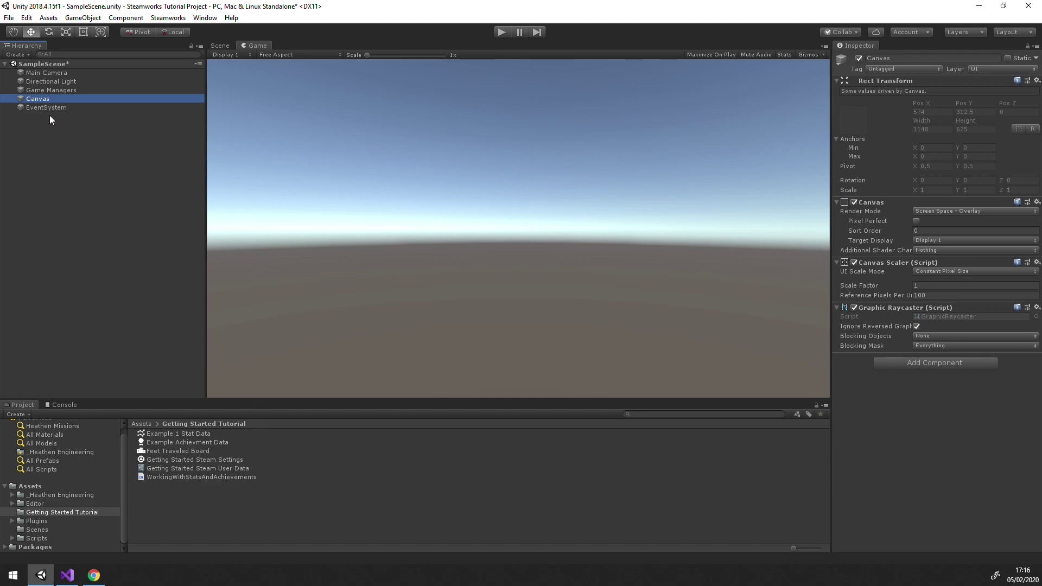
Step: Create a UI Scroll View as a child of the Canvas
{"action": "right_click", "coordinate": [38, 100]}
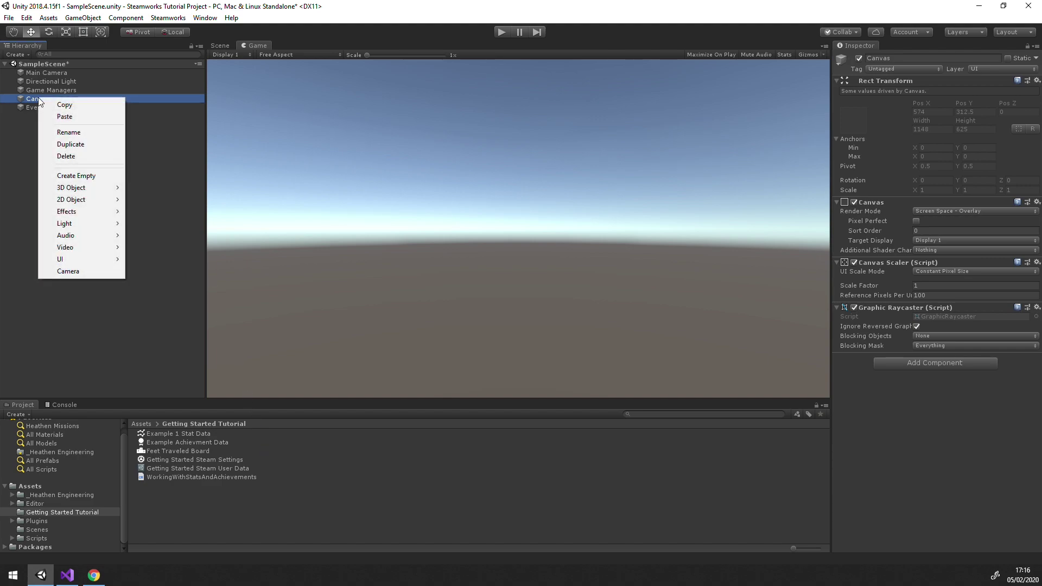
{"action": "mouse_move", "coordinate": [89, 263]}
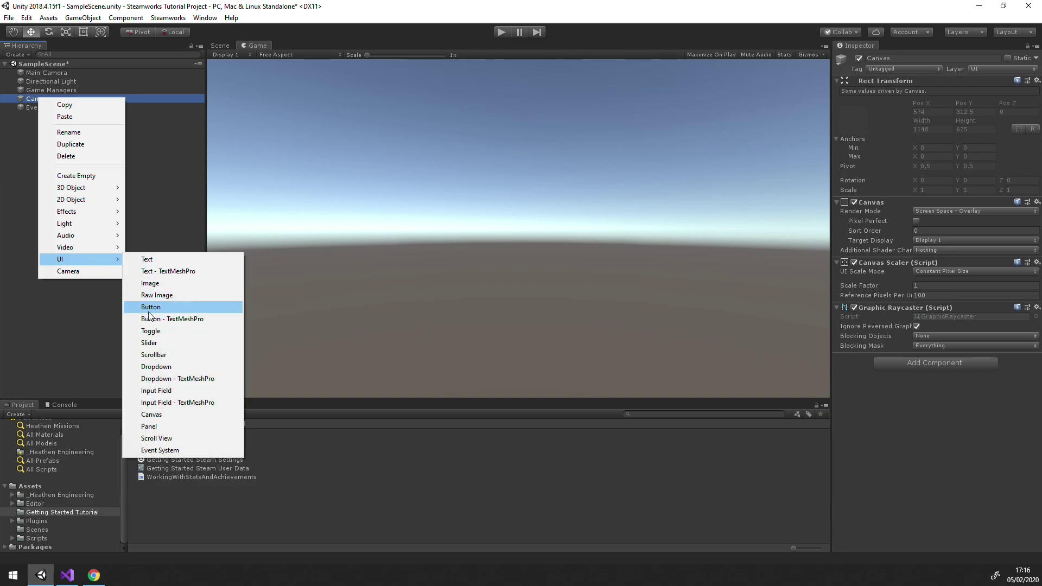
{"action": "left_click", "coordinate": [163, 438]}
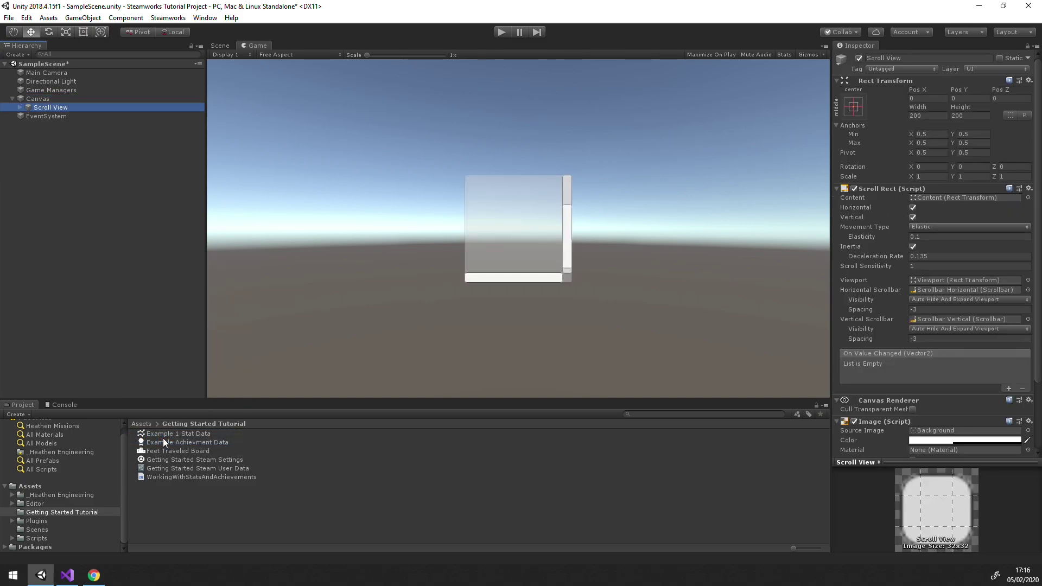
Step: Rename the Scroll View to 'Leaderboard Displace list Scroll View'
{"action": "left_click", "coordinate": [917, 58]}
{"action": "key", "text": "Home"}
{"action": "type", "text": "Leader Board Displace l"}
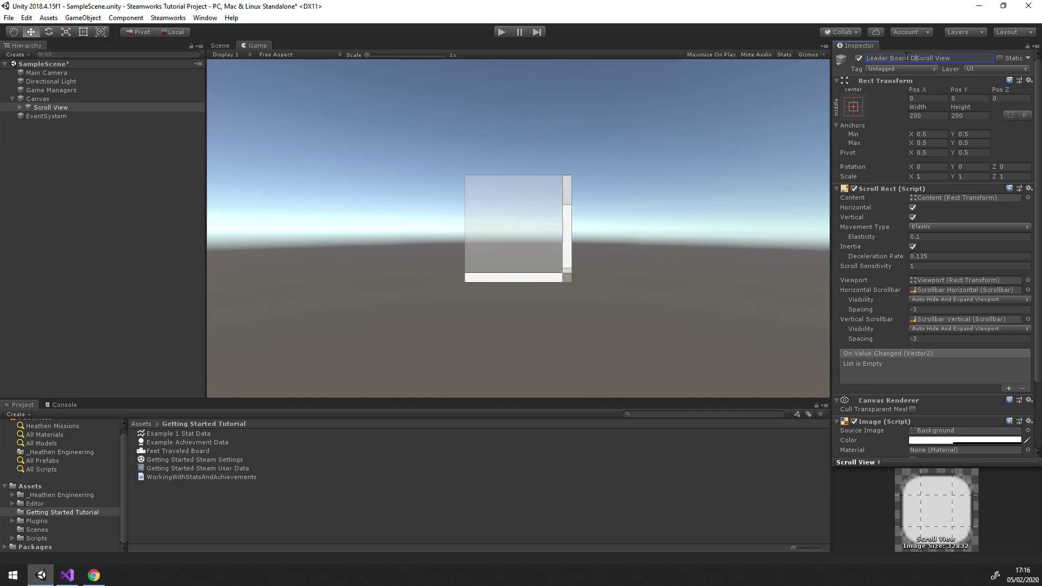
{"action": "type", "text": "ist"}
{"action": "left_click", "coordinate": [892, 58]}
{"action": "key", "text": "BackSpace"}
{"action": "key", "text": "BackSpace"}
{"action": "type", "text": "b"}
{"action": "key", "text": "Return"}
{"action": "left_click", "coordinate": [949, 59]}
{"action": "left_click", "coordinate": [945, 59]}
{"action": "key", "text": "Return"}
Step: Add a Steamworks Leaderboard List component using Feet Traveled Board as its Settings
{"action": "scroll", "coordinate": [899, 200], "scroll_direction": "down", "scroll_amount": 5}
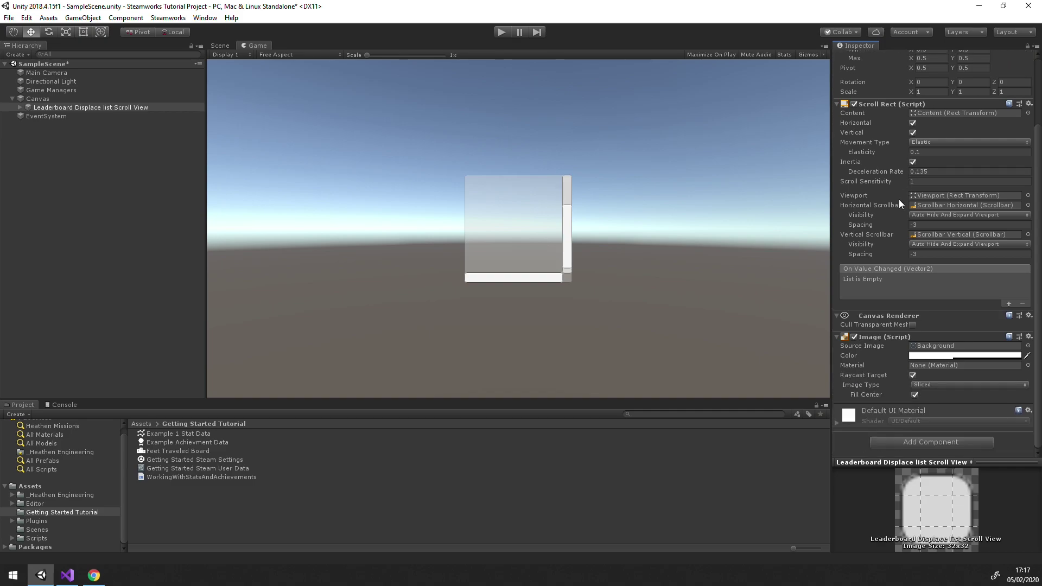
{"action": "left_click", "coordinate": [893, 443]}
{"action": "type", "text": "Leaderboard"}
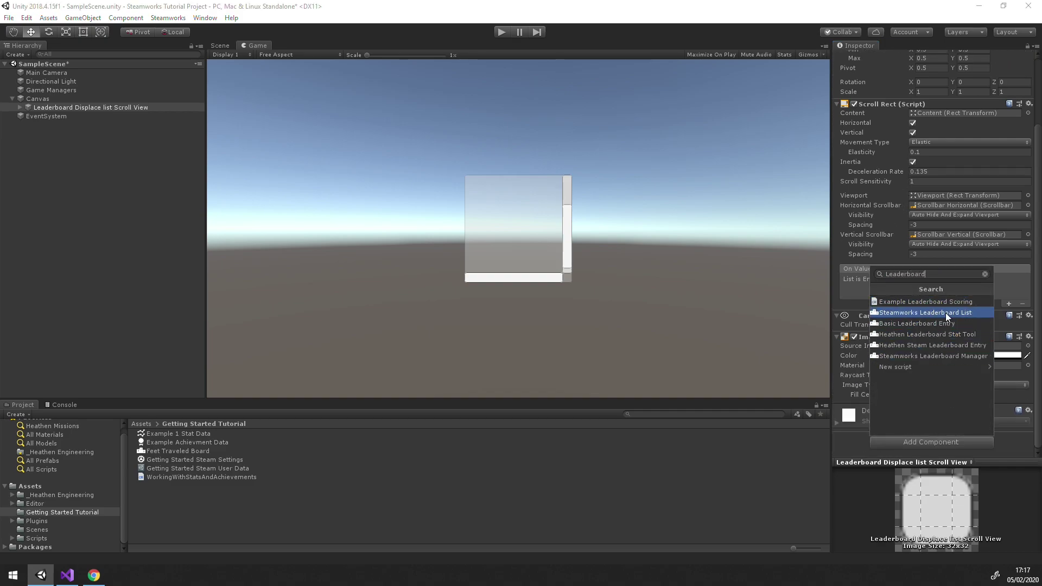
{"action": "left_click", "coordinate": [946, 313]}
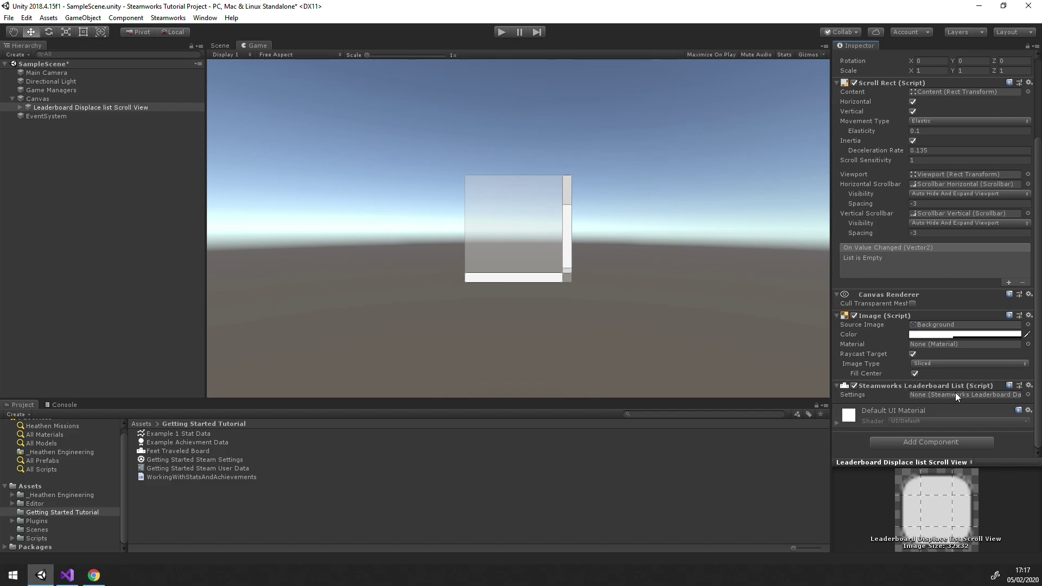
{"action": "left_click", "coordinate": [198, 451]}
{"action": "left_click_drag", "start_coordinate": [198, 451], "coordinate": [938, 396]}
{"action": "scroll", "coordinate": [890, 393], "scroll_direction": "down", "scroll_amount": 2}
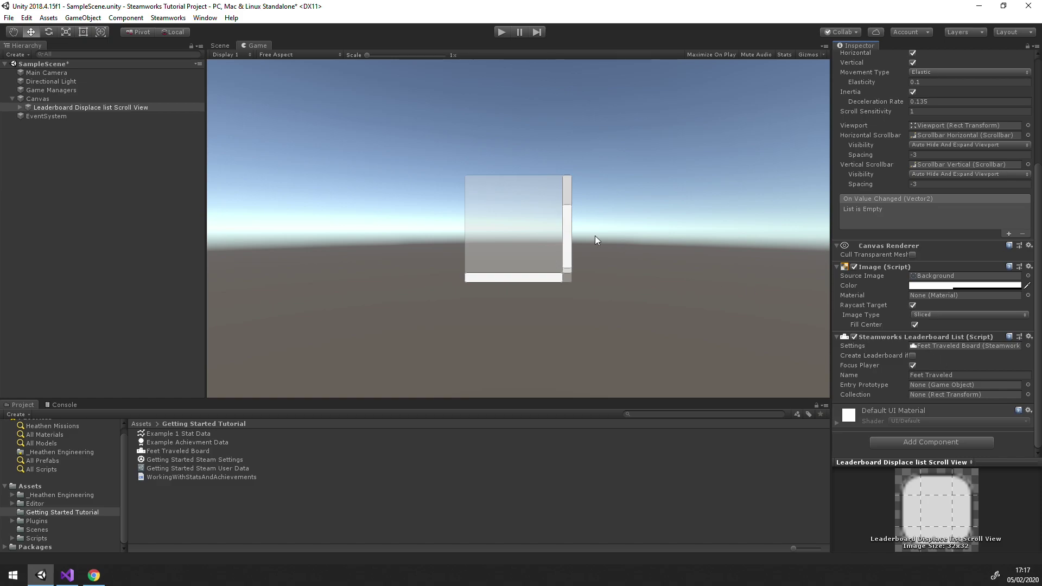
Step: Assign the Viewport's Content object to the leaderboard list's Collection field
{"action": "left_click", "coordinate": [19, 107]}
{"action": "left_click", "coordinate": [27, 115]}
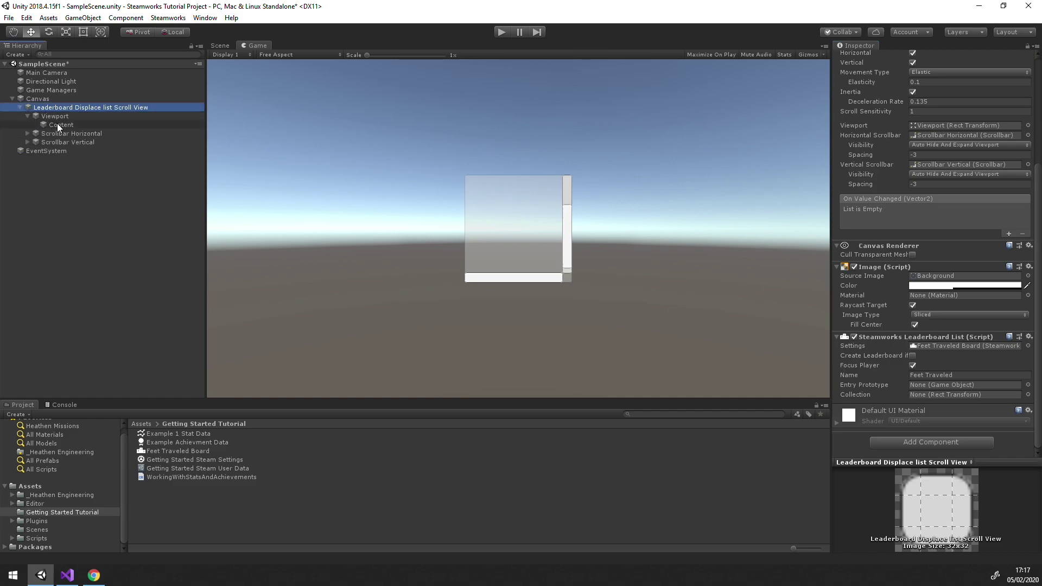
{"action": "left_click_drag", "start_coordinate": [57, 123], "coordinate": [923, 396]}
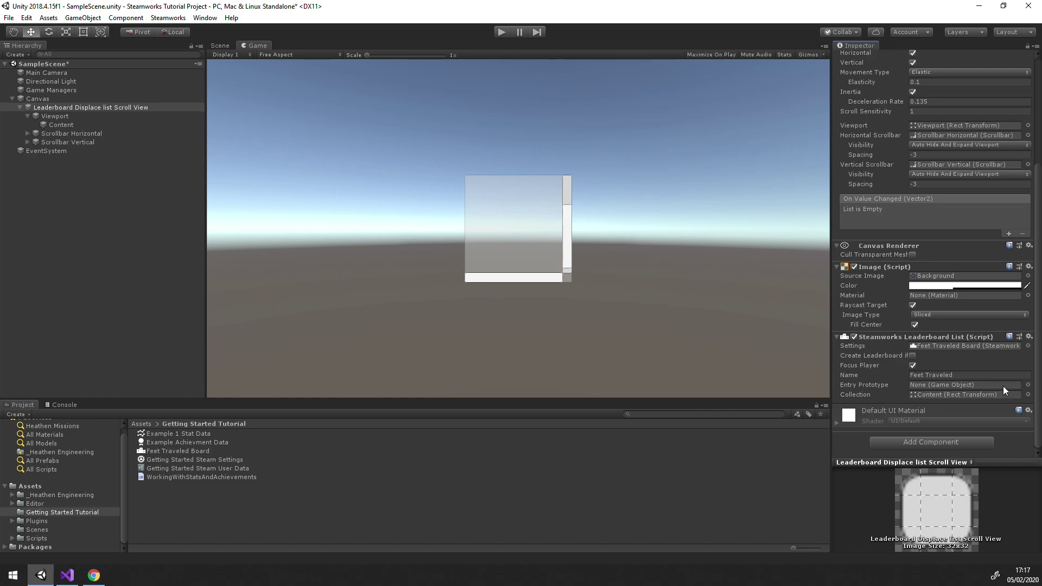
Step: Set Entry Prototype to the PlayerService LeaderboardEntry prefab from _Heathen Engineering/Steamworks/Prefabs
{"action": "left_click", "coordinate": [12, 496]}
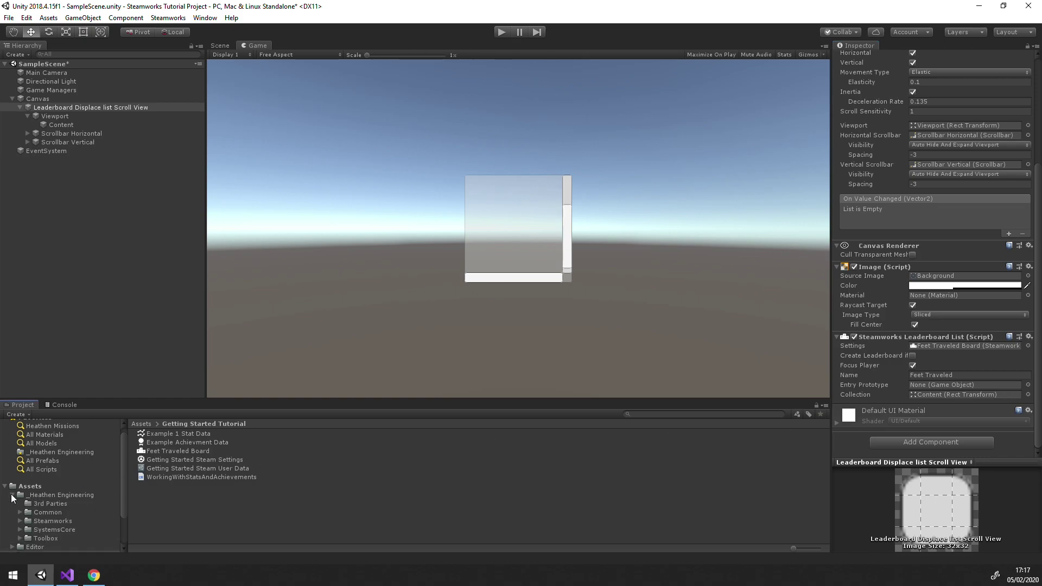
{"action": "left_click", "coordinate": [20, 520]}
{"action": "scroll", "coordinate": [40, 510], "scroll_direction": "down", "scroll_amount": 3}
{"action": "left_click", "coordinate": [49, 500]}
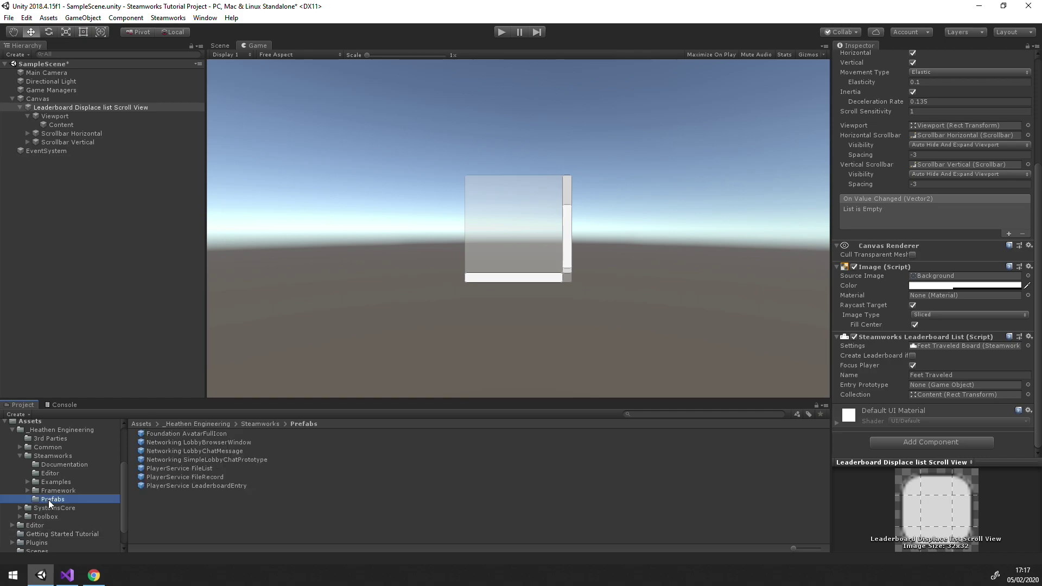
{"action": "left_click", "coordinate": [194, 486]}
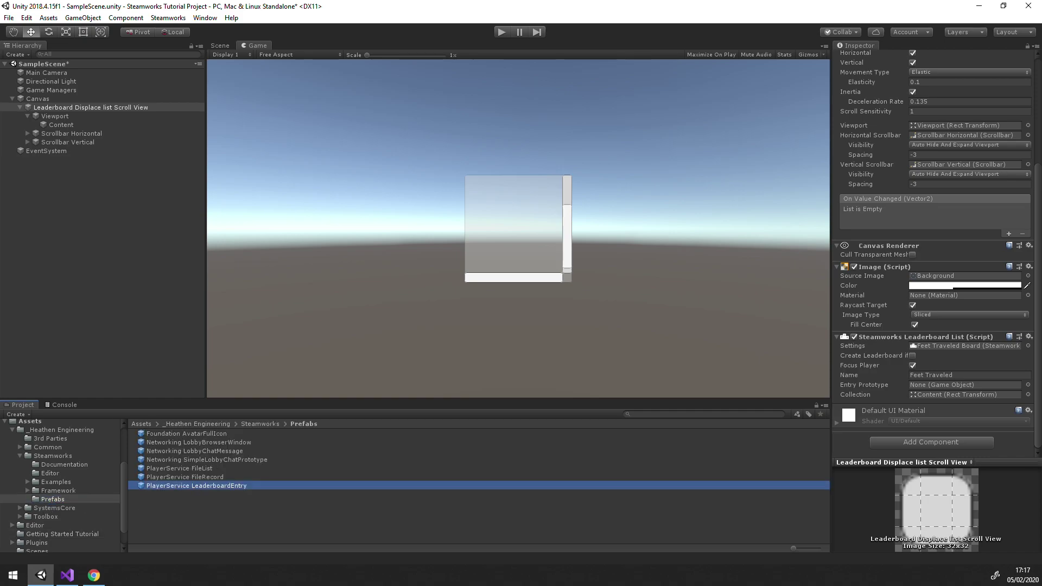
{"action": "left_click_drag", "start_coordinate": [195, 485], "coordinate": [981, 387]}
Step: Give Content a Vertical Layout Group with spacing 5 and Force Expand Height off
{"action": "left_click", "coordinate": [61, 124]}
{"action": "left_click", "coordinate": [885, 194]}
{"action": "left_click", "coordinate": [905, 235]}
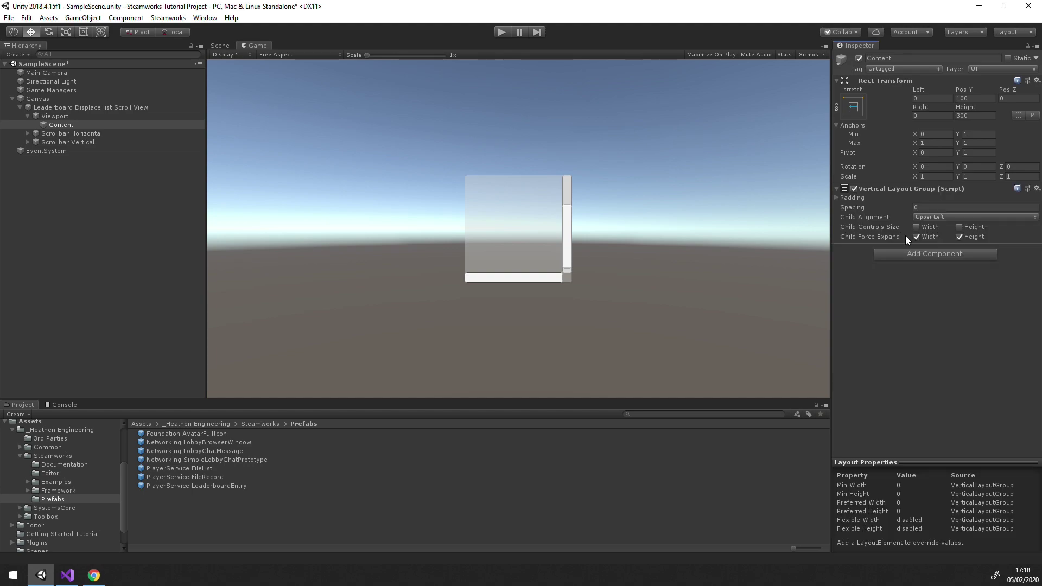
{"action": "left_click", "coordinate": [958, 237]}
{"action": "left_click", "coordinate": [932, 207]}
{"action": "type", "text": "5"}
Step: Add a Content Size Fitter to Content with Vertical Fit set to Preferred
{"action": "left_click", "coordinate": [912, 249]}
{"action": "type", "text": "content"}
{"action": "key", "text": "Return"}
{"action": "left_click", "coordinate": [930, 281]}
{"action": "left_click", "coordinate": [945, 318]}
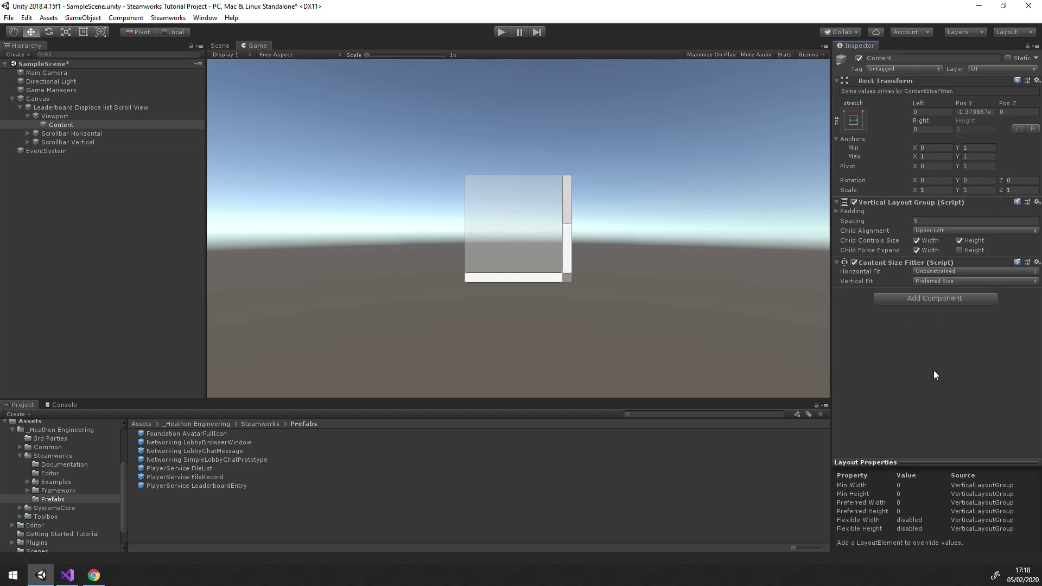
Step: Create a UI Button named 'Search Button'
{"action": "right_click", "coordinate": [54, 155]}
{"action": "left_click", "coordinate": [178, 305]}
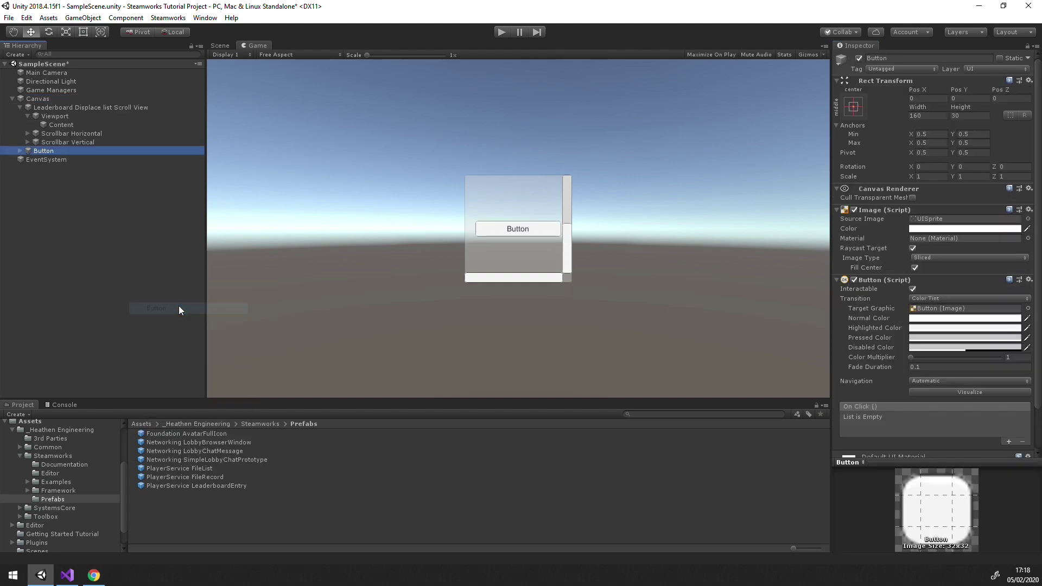
{"action": "left_click", "coordinate": [896, 58]}
{"action": "type", "text": "Search"}
{"action": "key", "text": "Return"}
Step: Change the button's Text label from 'Button' to 'Top 10'
{"action": "left_click", "coordinate": [20, 151]}
{"action": "left_click", "coordinate": [48, 160]}
{"action": "left_click", "coordinate": [866, 231]}
{"action": "key", "text": "BackSpace"}
{"action": "type", "text": "Top 10"}
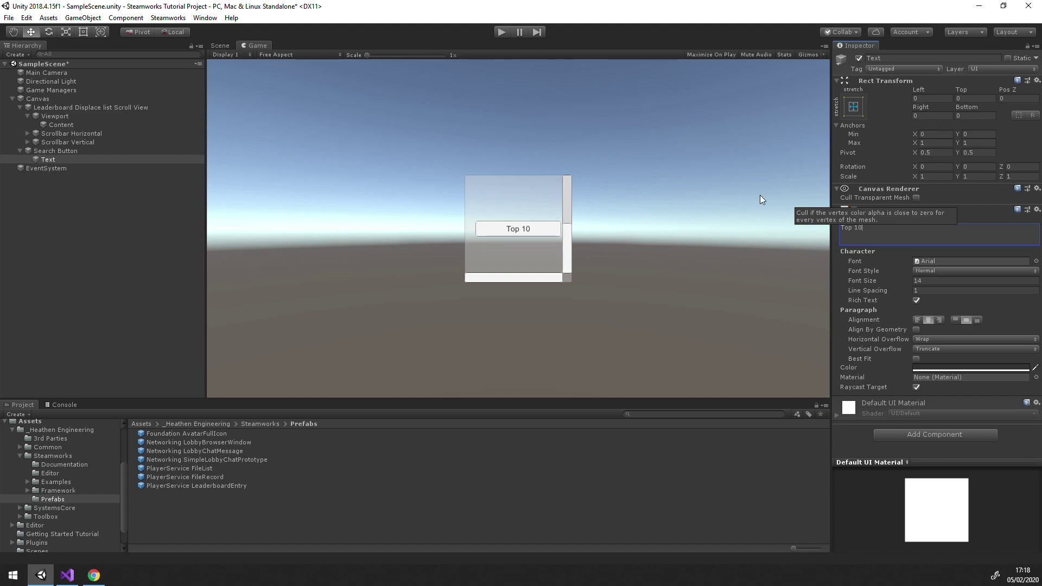
{"action": "left_click", "coordinate": [77, 150]}
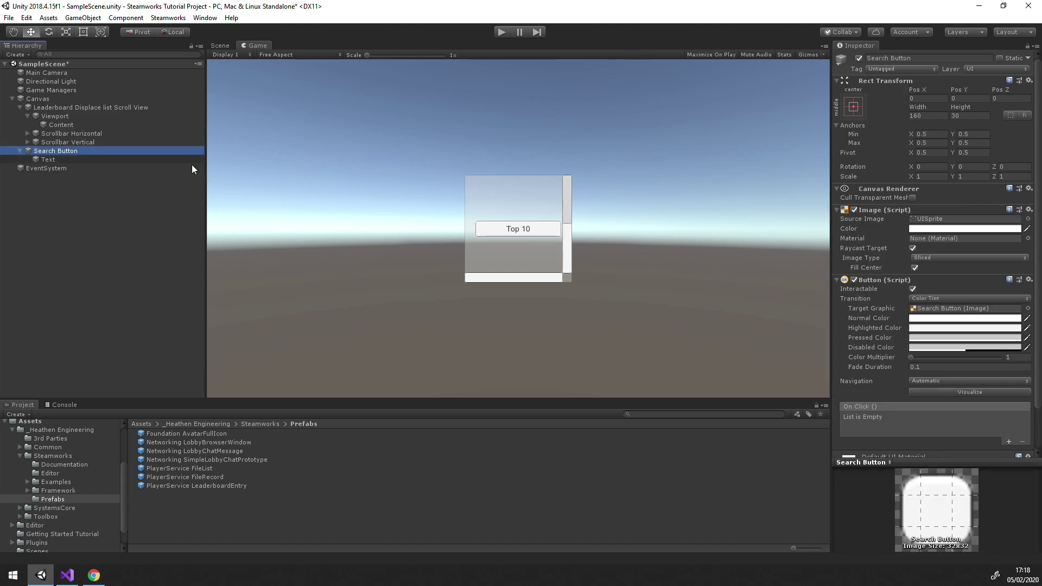
{"action": "scroll", "coordinate": [911, 314], "scroll_direction": "down", "scroll_amount": 2}
Step: Set the Search Button's On Click to call SteamworksLeaderboardList.QueryTopEntries(10) on the scroll view
{"action": "left_click", "coordinate": [1008, 394]}
{"action": "left_click", "coordinate": [1007, 393]}
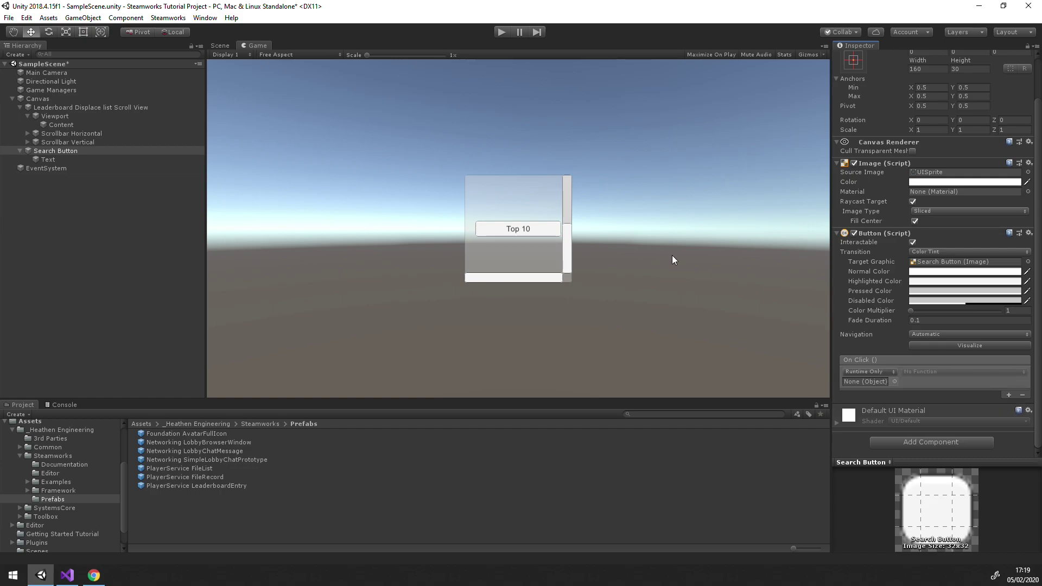
{"action": "left_click_drag", "start_coordinate": [126, 107], "coordinate": [869, 381]}
{"action": "left_click", "coordinate": [918, 371]}
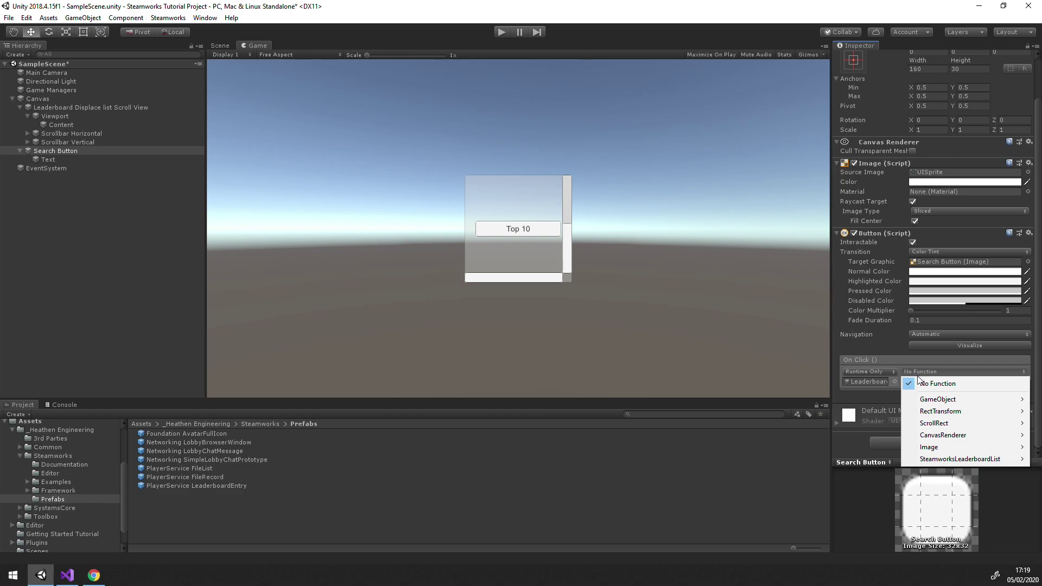
{"action": "mouse_move", "coordinate": [947, 461]}
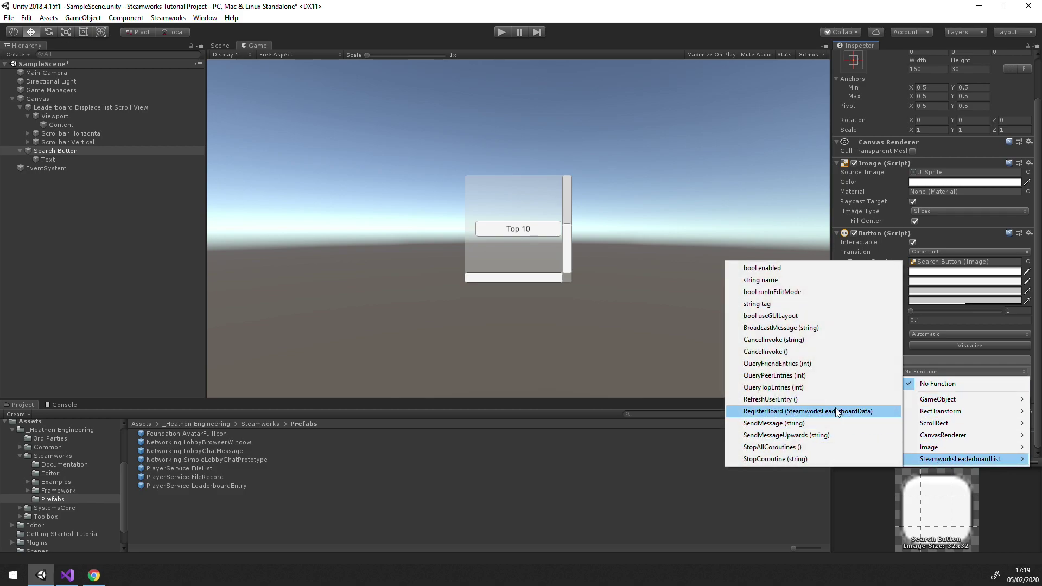
{"action": "left_click", "coordinate": [817, 388]}
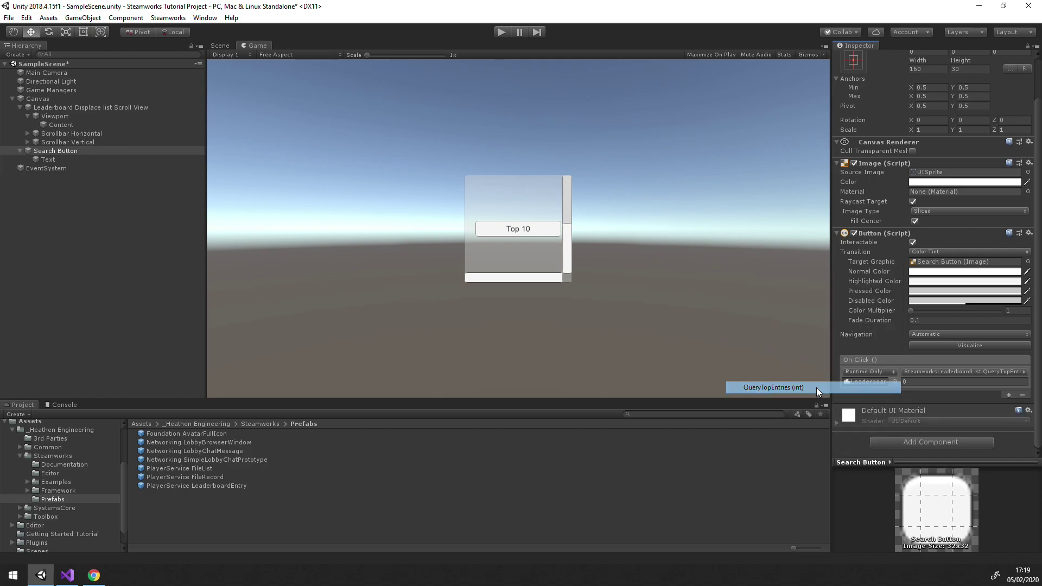
{"action": "left_click", "coordinate": [914, 383]}
{"action": "type", "text": "10"}
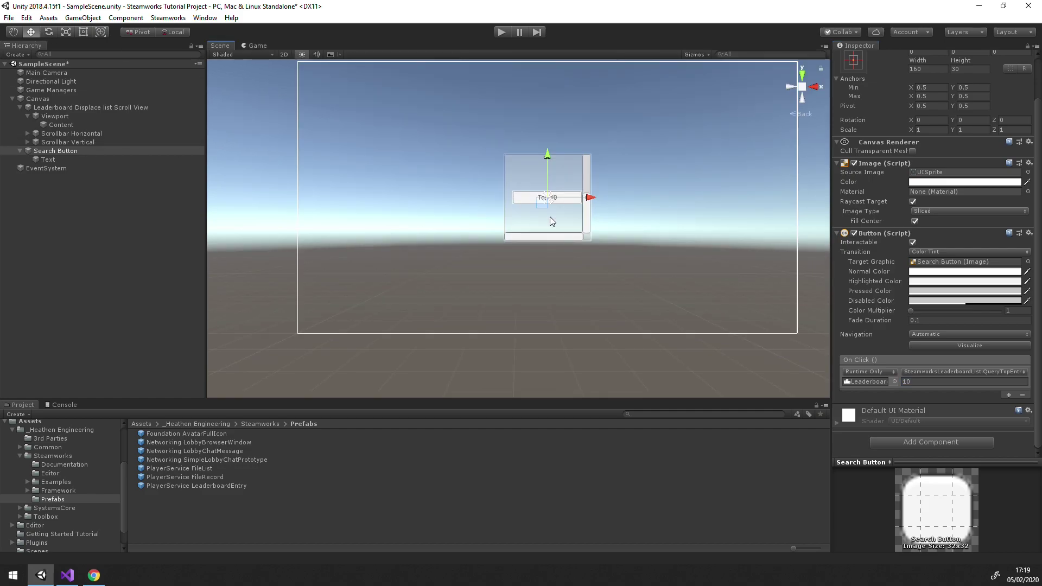
Step: Move the Top 10 button under the list and widen the scroll view to about 653 by 400
{"action": "left_click_drag", "start_coordinate": [550, 216], "coordinate": [543, 263]}
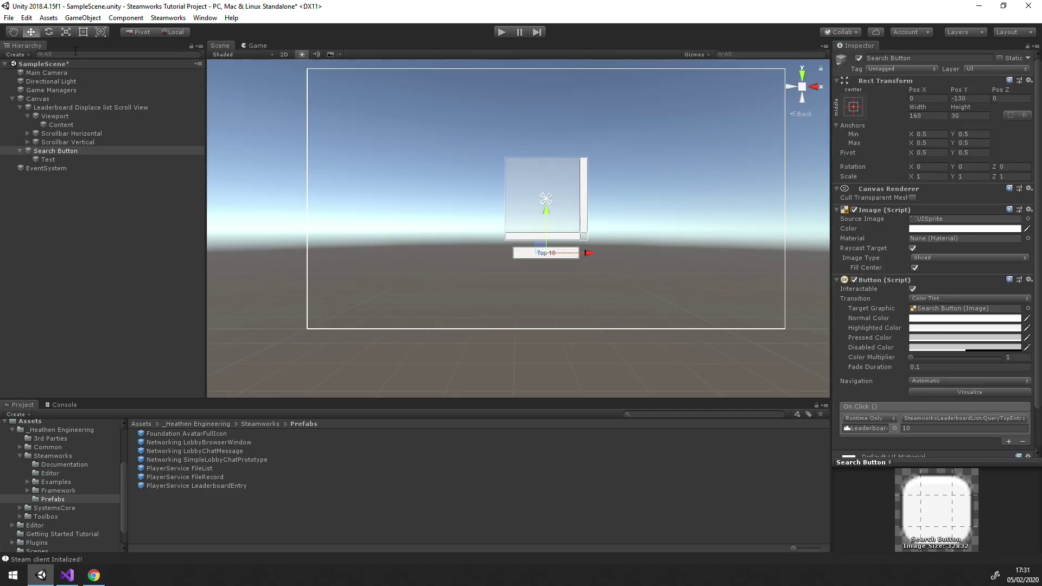
{"action": "left_click", "coordinate": [83, 31]}
{"action": "left_click", "coordinate": [83, 107]}
{"action": "left_click_drag", "start_coordinate": [504, 201], "coordinate": [315, 201]}
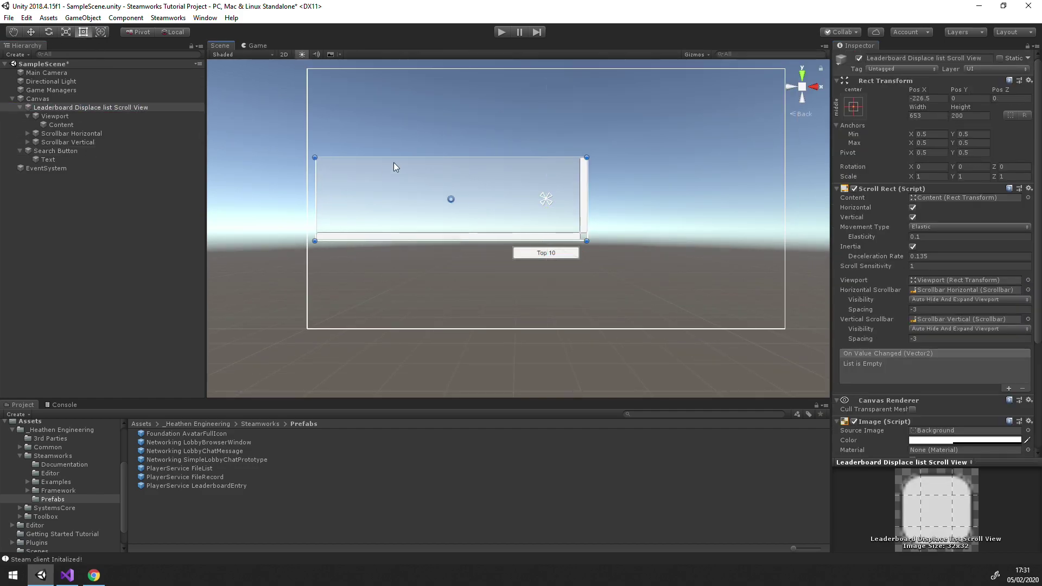
{"action": "left_click_drag", "start_coordinate": [395, 156], "coordinate": [416, 72]}
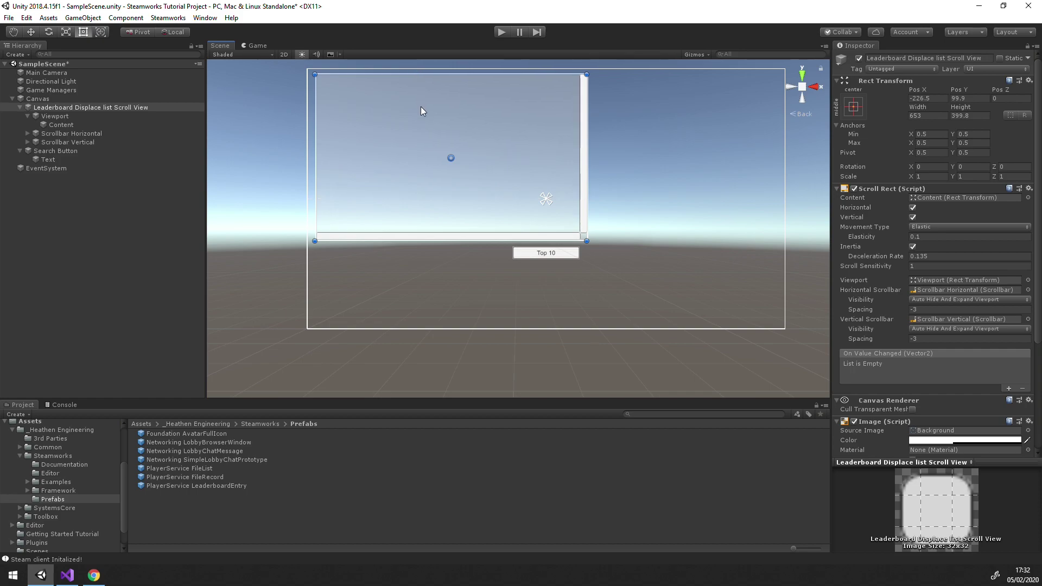
Step: In play mode, load the top ten Feet Traveled entries with the Top 10 button and scroll through them
{"action": "left_click", "coordinate": [502, 32]}
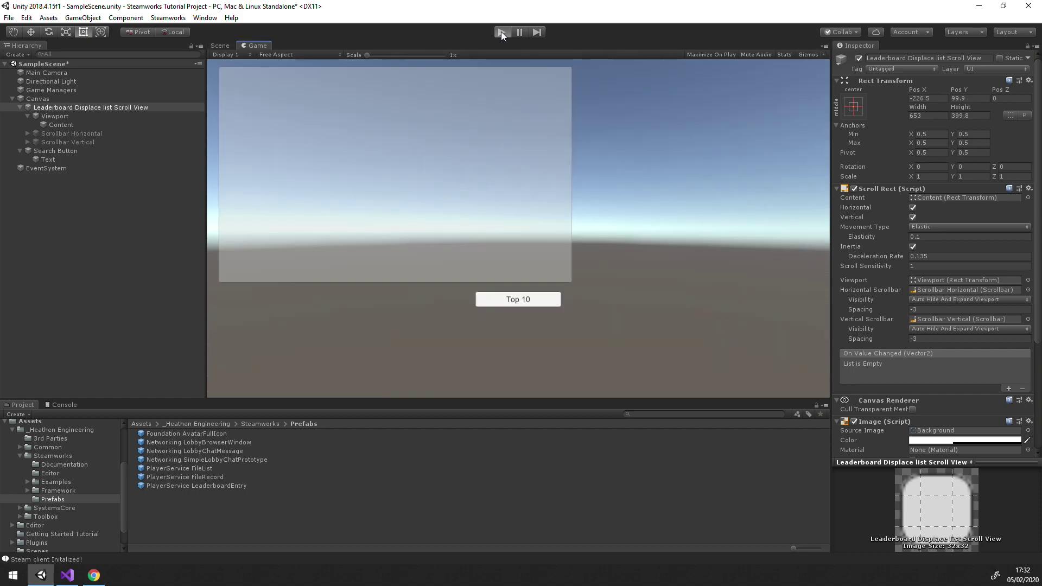
{"action": "left_click", "coordinate": [514, 304]}
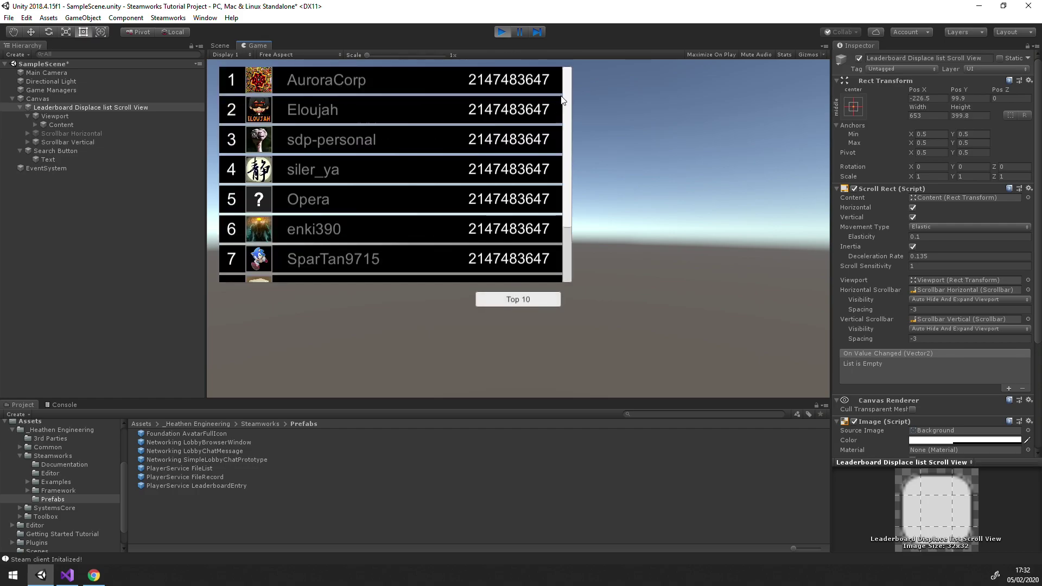
{"action": "mouse_move", "coordinate": [568, 86]}
{"action": "left_mouse_down"}
{"action": "mouse_move", "coordinate": [566, 150]}
{"action": "mouse_move", "coordinate": [565, 74]}
{"action": "mouse_move", "coordinate": [555, 82]}
{"action": "left_mouse_up"}
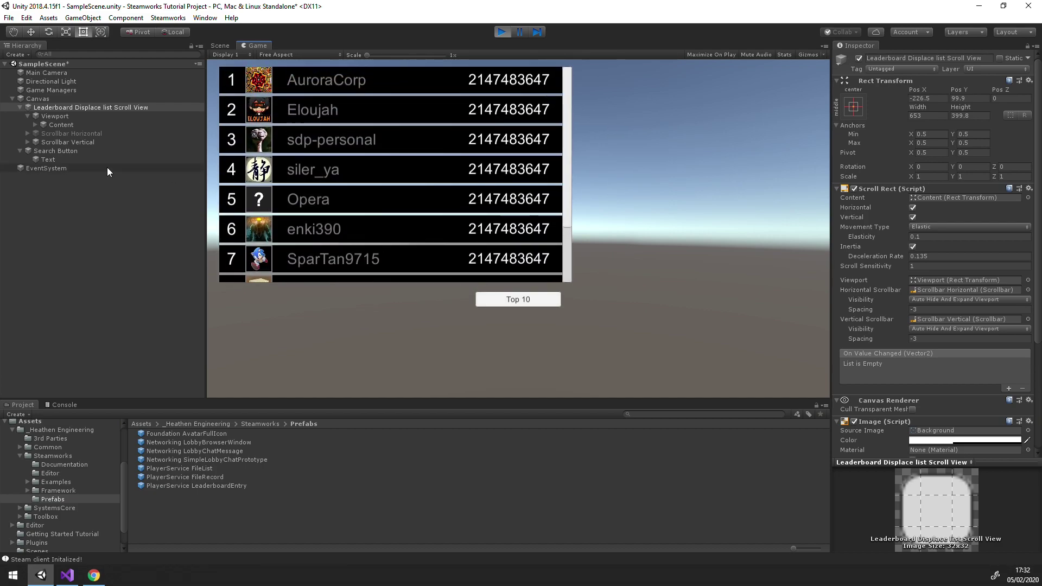